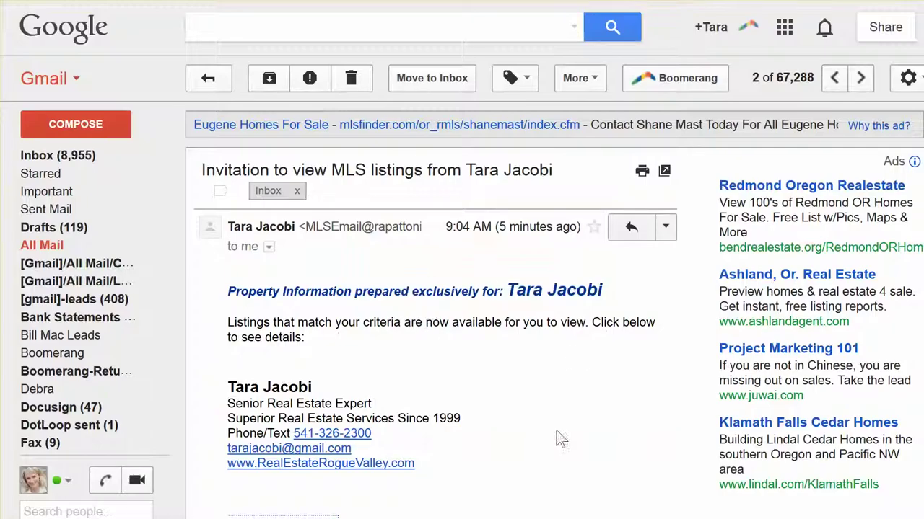
Scroll down the MLS invitation email to reach the View Listings link.
{"action": "scroll", "coordinate": [517, 295], "scroll_direction": "down", "scroll_amount": 3}
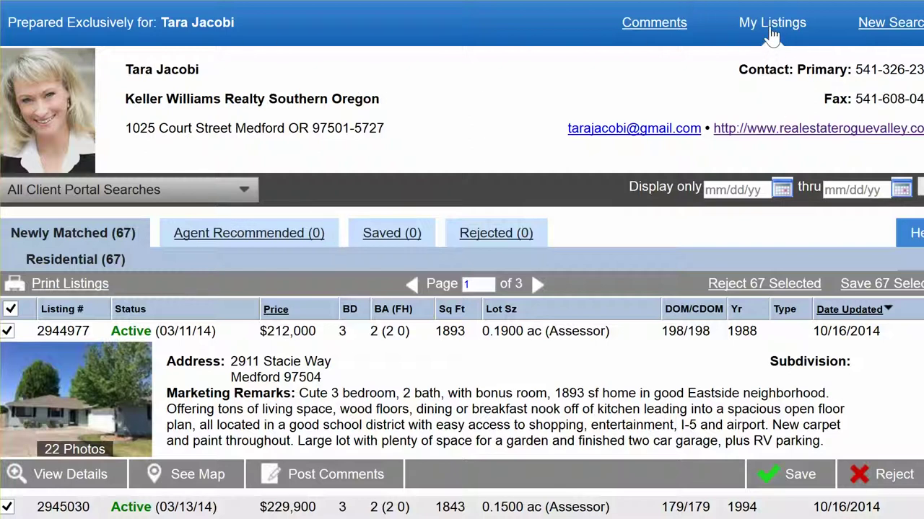
{"action": "scroll", "coordinate": [404, 405], "scroll_direction": "down", "scroll_amount": 1}
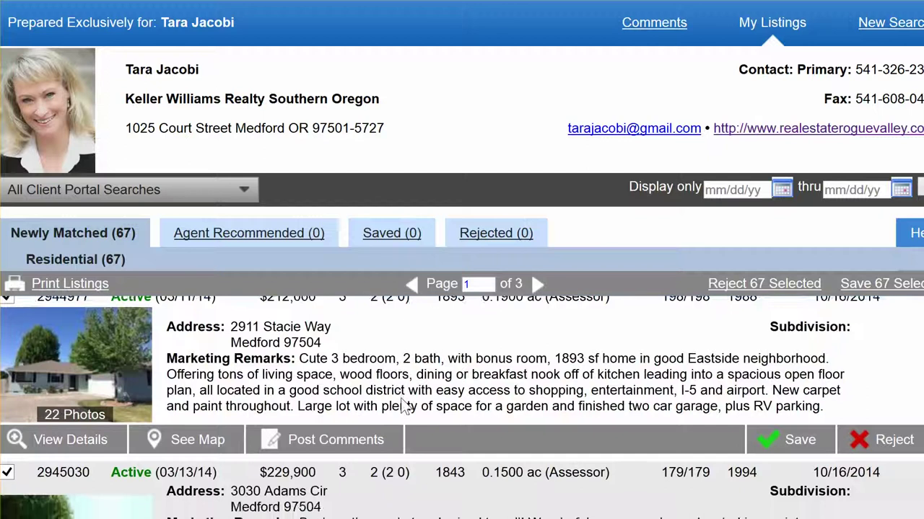
{"action": "scroll", "coordinate": [404, 407], "scroll_direction": "up", "scroll_amount": 1}
{"action": "scroll", "coordinate": [404, 405], "scroll_direction": "up", "scroll_amount": 1}
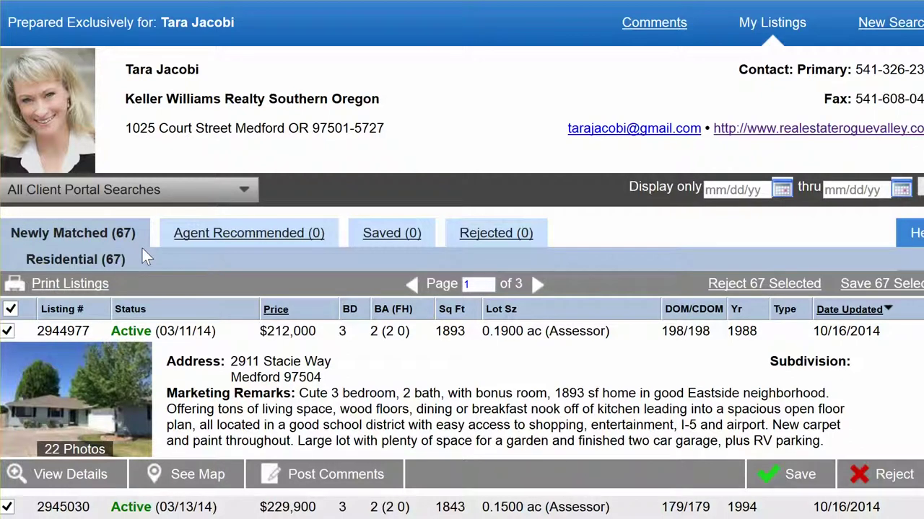
{"action": "scroll", "coordinate": [264, 331], "scroll_direction": "down", "scroll_amount": 2}
{"action": "scroll", "coordinate": [266, 336], "scroll_direction": "up", "scroll_amount": 2}
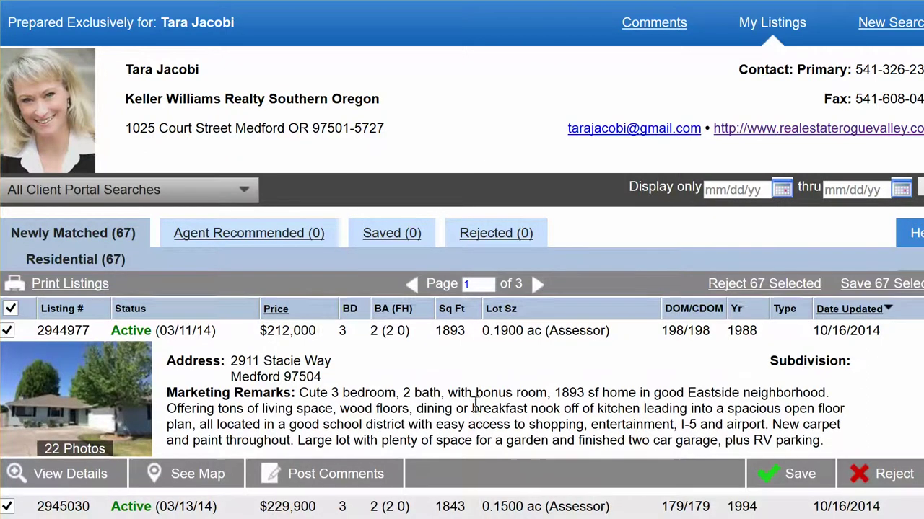
{"action": "scroll", "coordinate": [472, 404], "scroll_direction": "down", "scroll_amount": 10}
{"action": "scroll", "coordinate": [472, 401], "scroll_direction": "up", "scroll_amount": 5}
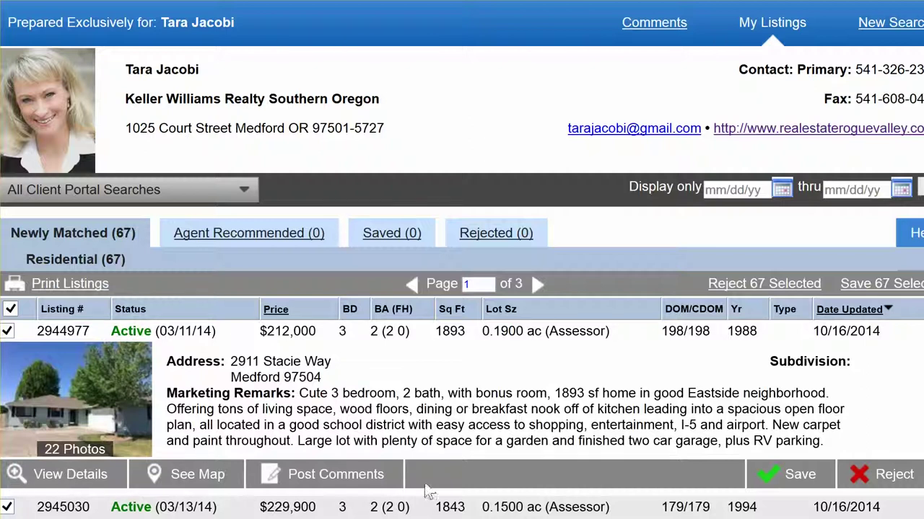
{"action": "left_click", "coordinate": [66, 476]}
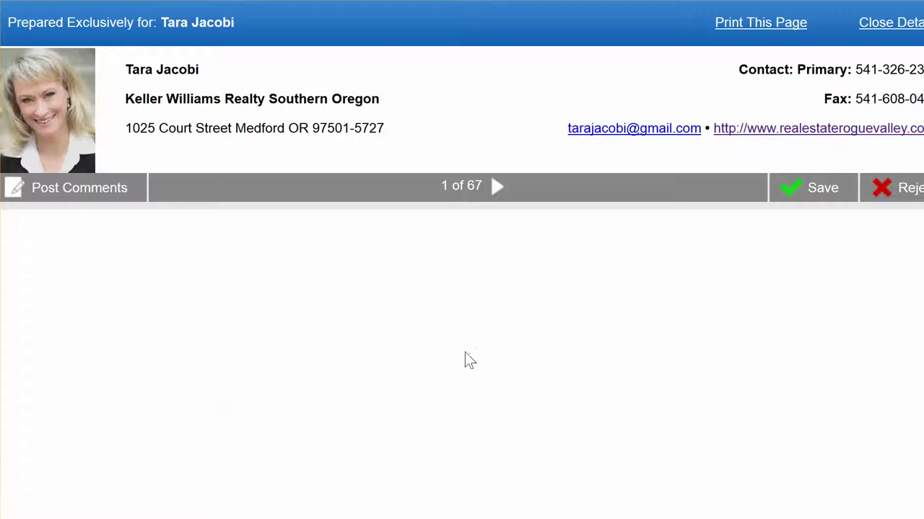
{"action": "scroll", "coordinate": [402, 367], "scroll_direction": "down", "scroll_amount": 2}
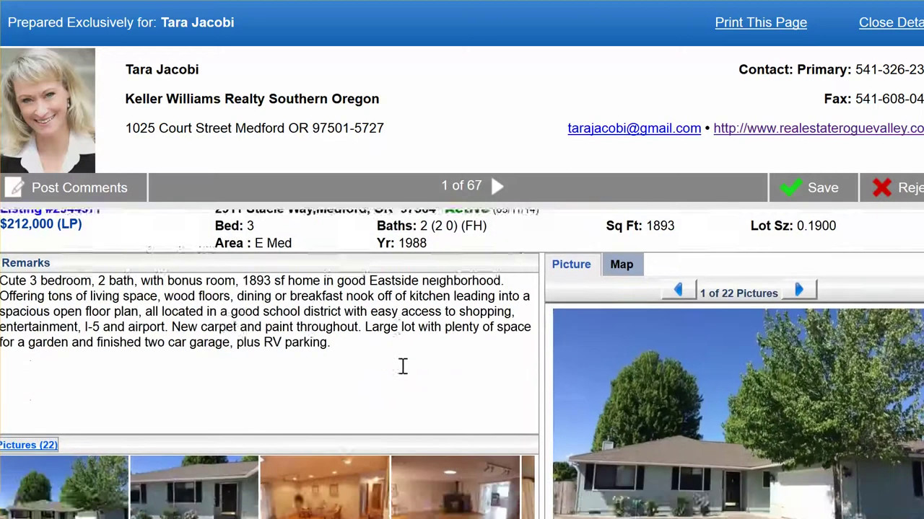
{"action": "scroll", "coordinate": [402, 366], "scroll_direction": "down", "scroll_amount": 3}
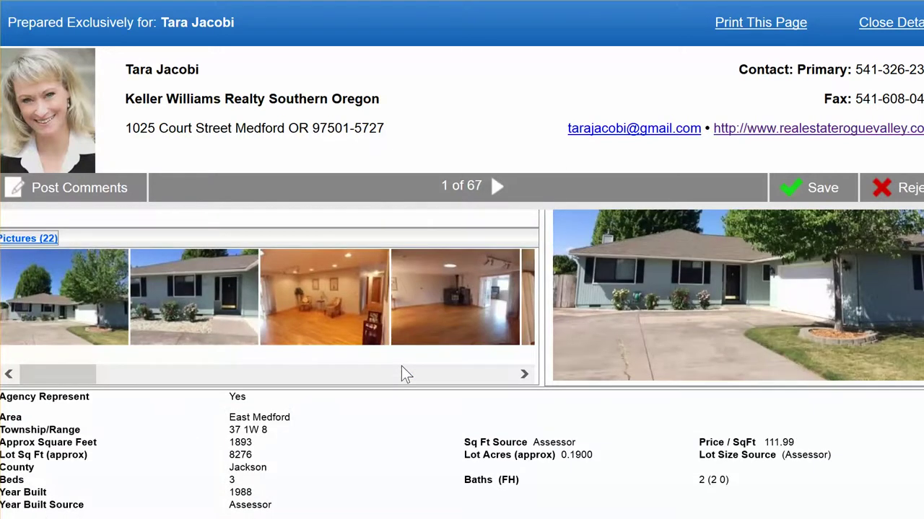
{"action": "scroll", "coordinate": [403, 369], "scroll_direction": "up", "scroll_amount": 4}
{"action": "scroll", "coordinate": [862, 398], "scroll_direction": "down", "scroll_amount": 2}
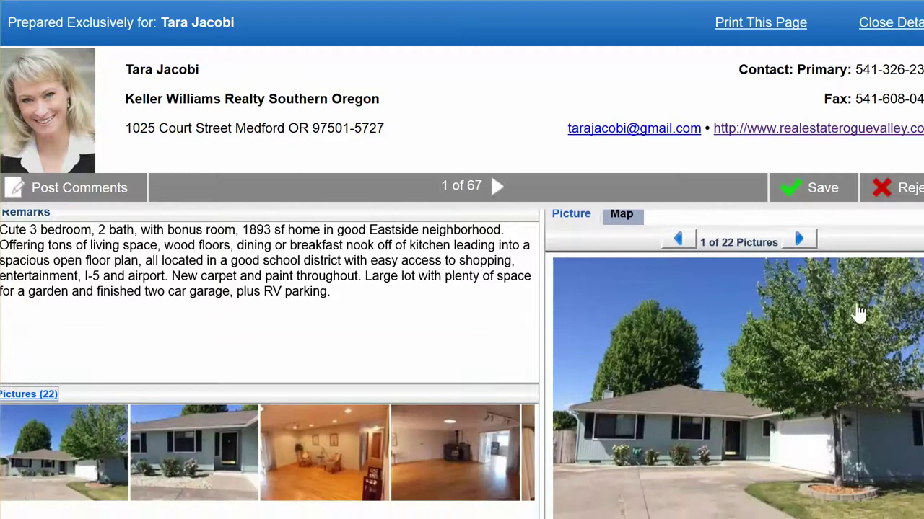
{"action": "left_click", "coordinate": [799, 239]}
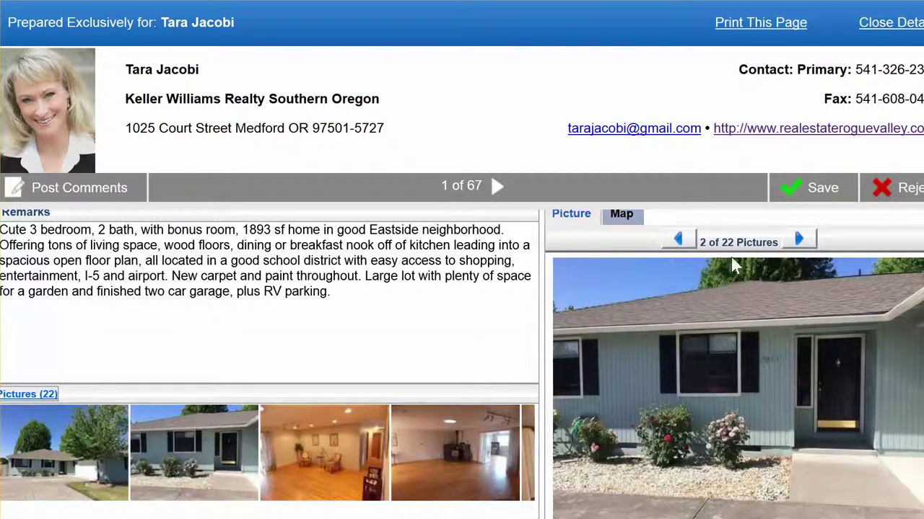
{"action": "left_click", "coordinate": [804, 243]}
{"action": "left_click", "coordinate": [806, 244]}
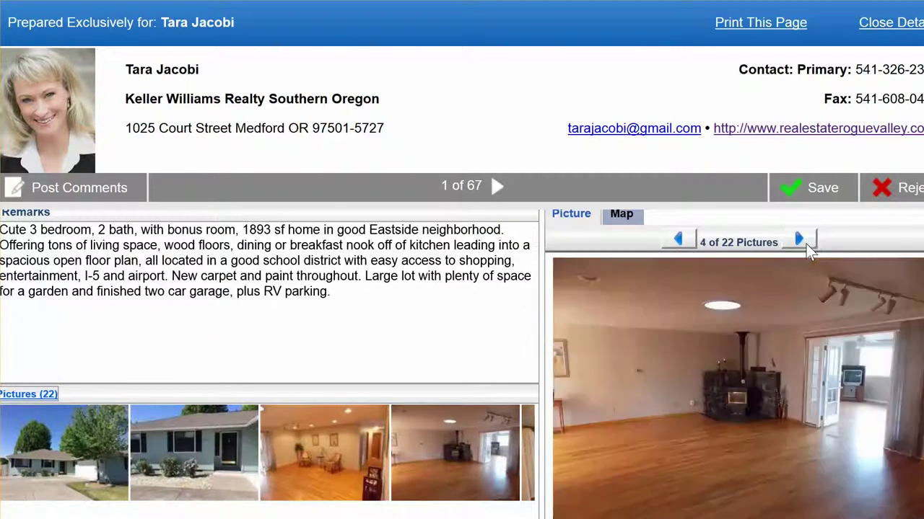
View the photos enlarged, from the kitchen through the dining room, then close the Picture Viewer.
{"action": "left_click", "coordinate": [766, 377]}
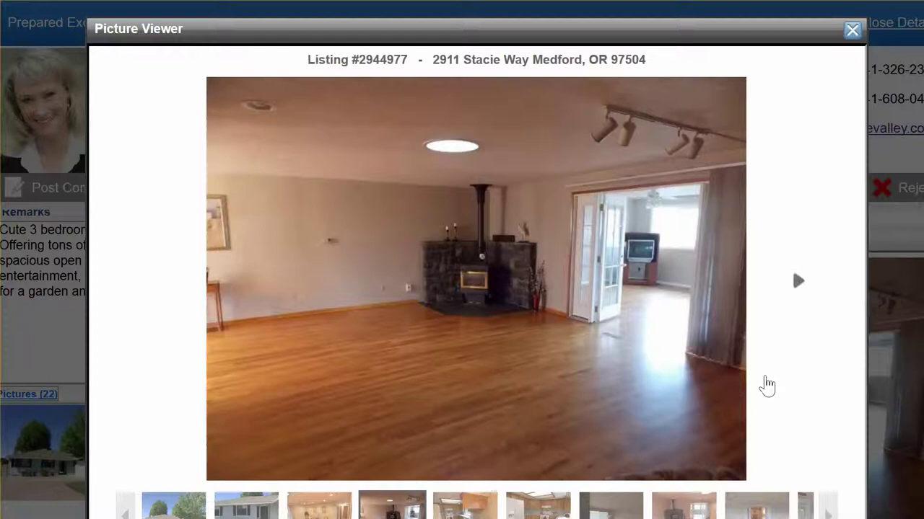
{"action": "left_click", "coordinate": [801, 287]}
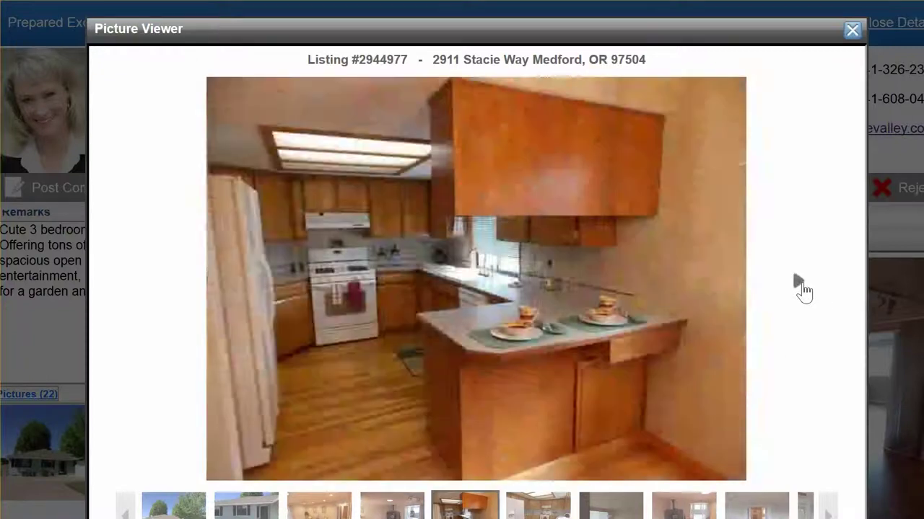
{"action": "left_click", "coordinate": [801, 289]}
{"action": "left_click", "coordinate": [801, 289]}
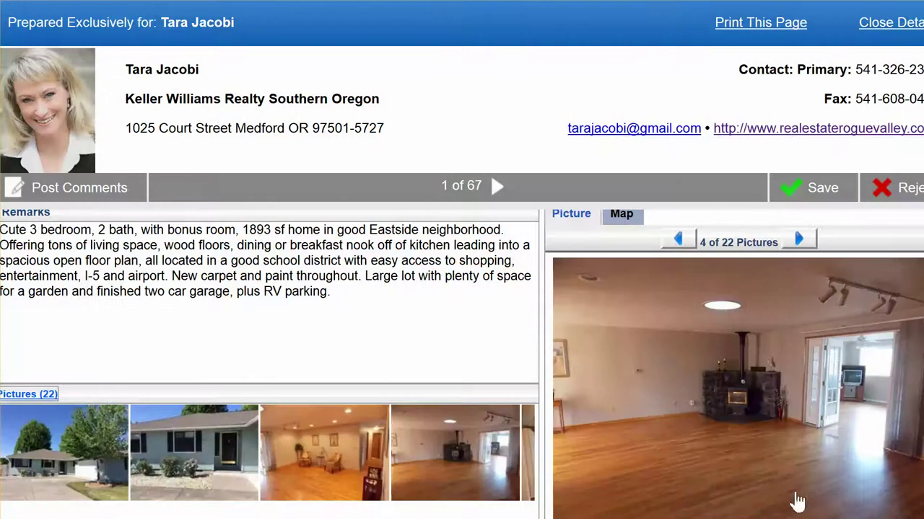
{"action": "left_click", "coordinate": [850, 29]}
{"action": "scroll", "coordinate": [629, 381], "scroll_direction": "up", "scroll_amount": 3}
{"action": "left_click", "coordinate": [619, 318]}
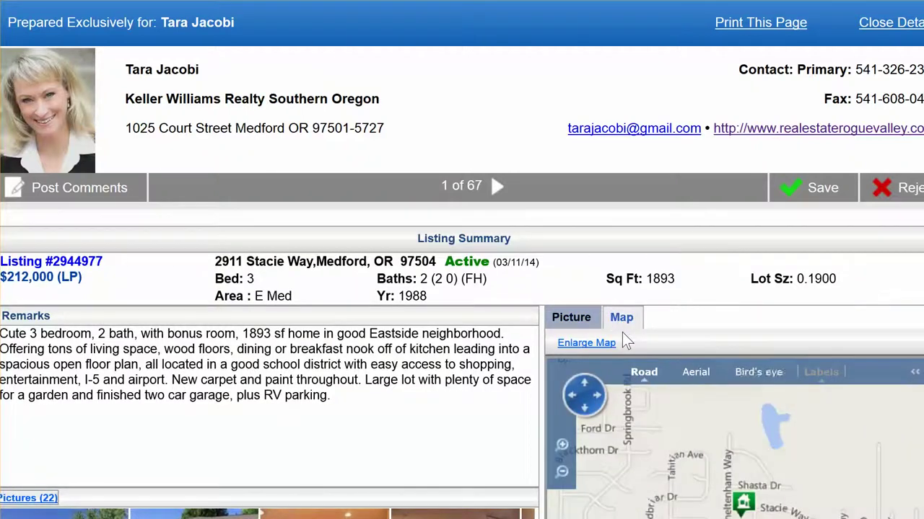
{"action": "scroll", "coordinate": [622, 332], "scroll_direction": "down", "scroll_amount": 3}
{"action": "scroll", "coordinate": [813, 470], "scroll_direction": "up", "scroll_amount": 2}
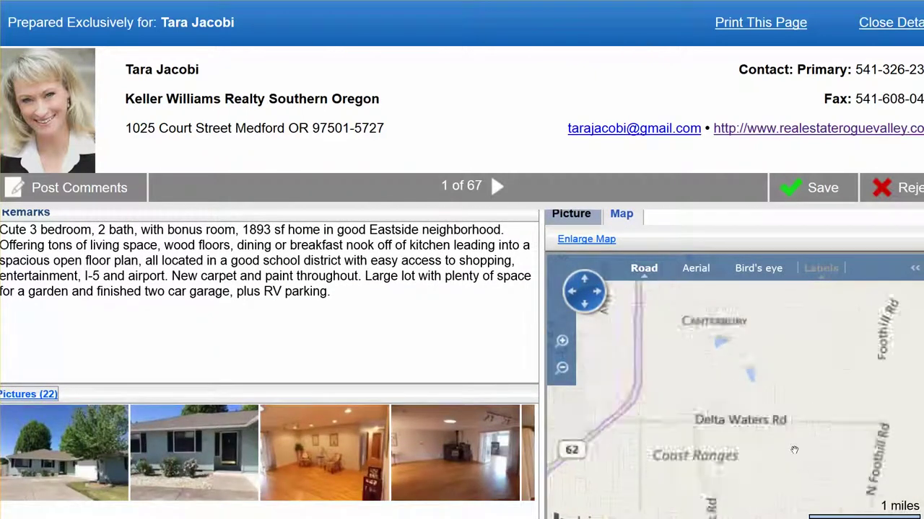
{"action": "scroll", "coordinate": [793, 451], "scroll_direction": "down", "scroll_amount": 2}
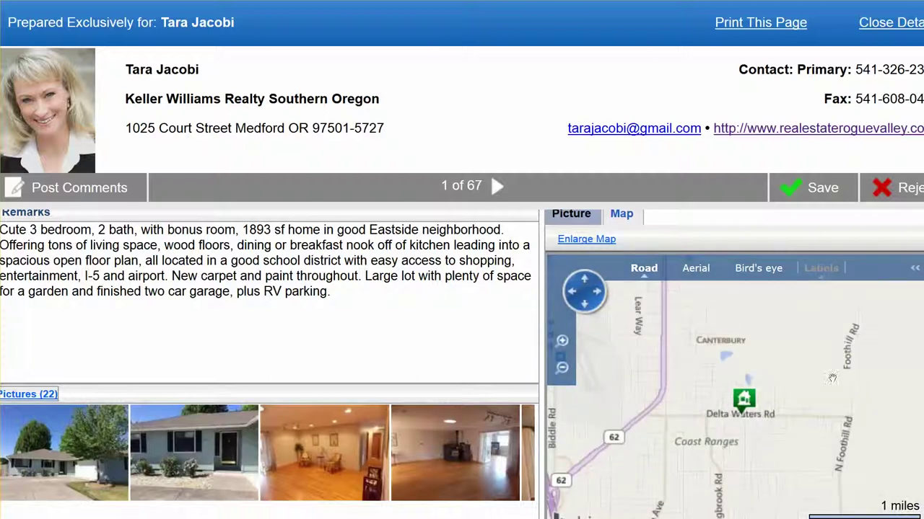
Switch the map to Bird's eye, then Aerial, zooming in on the house marker.
{"action": "left_click", "coordinate": [751, 279]}
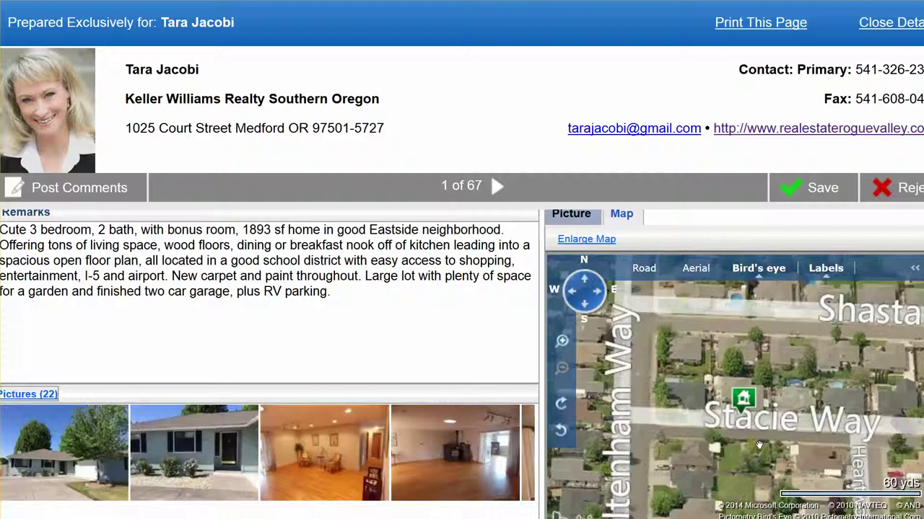
{"action": "scroll", "coordinate": [759, 445], "scroll_direction": "up", "scroll_amount": 1}
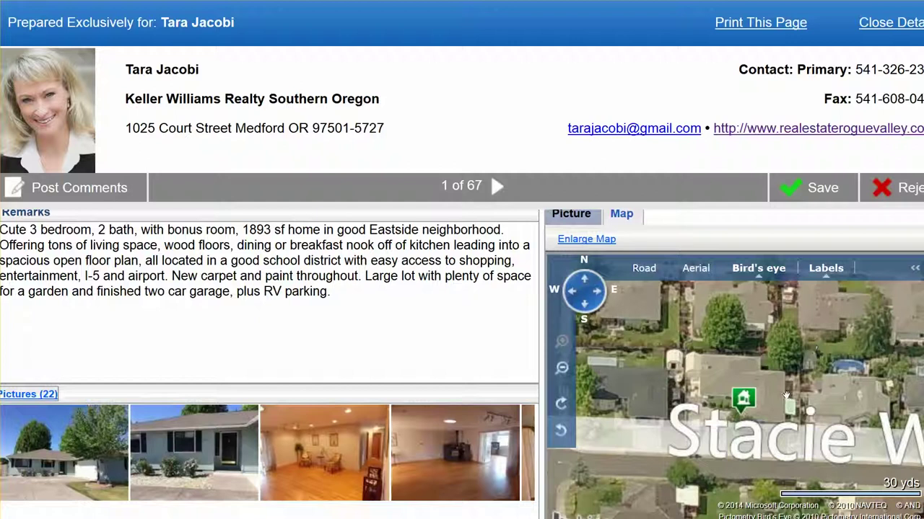
{"action": "left_click", "coordinate": [687, 275]}
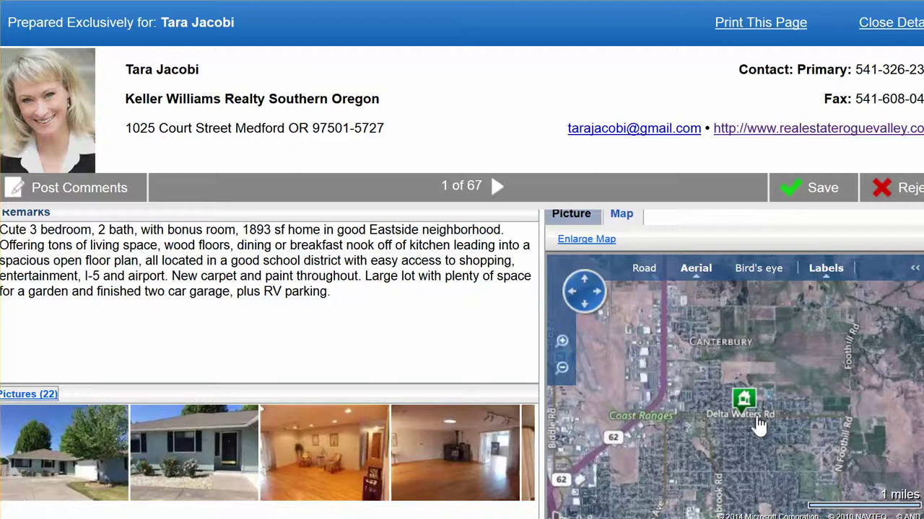
{"action": "scroll", "coordinate": [757, 424], "scroll_direction": "up", "scroll_amount": 4}
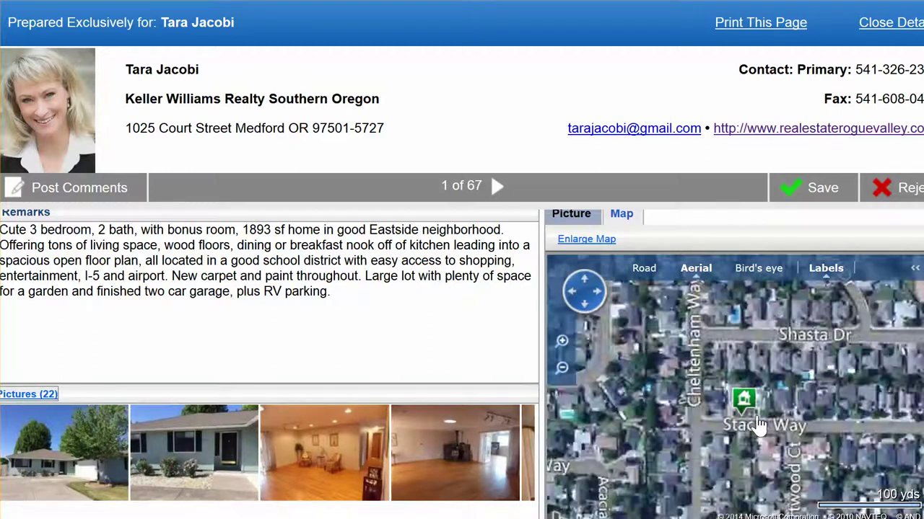
{"action": "scroll", "coordinate": [758, 426], "scroll_direction": "up", "scroll_amount": 1}
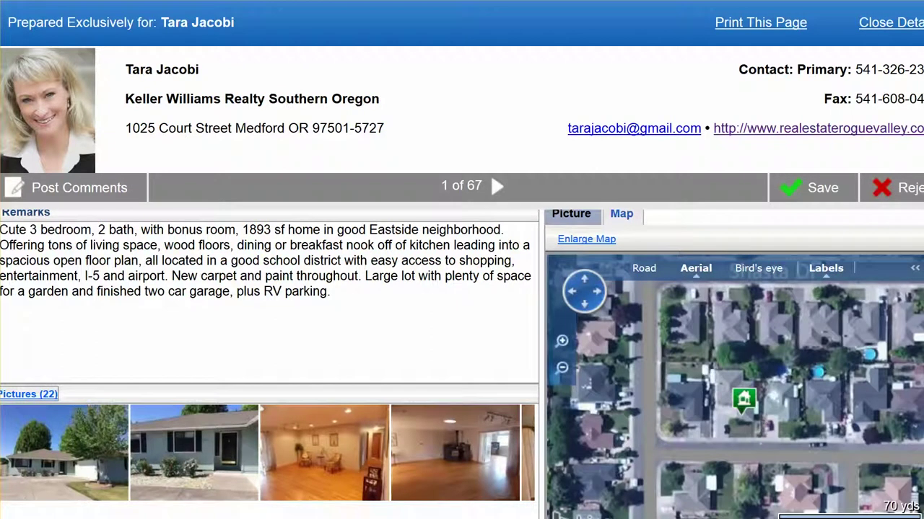
{"action": "scroll", "coordinate": [367, 357], "scroll_direction": "down", "scroll_amount": 3}
{"action": "scroll", "coordinate": [368, 357], "scroll_direction": "down", "scroll_amount": 3}
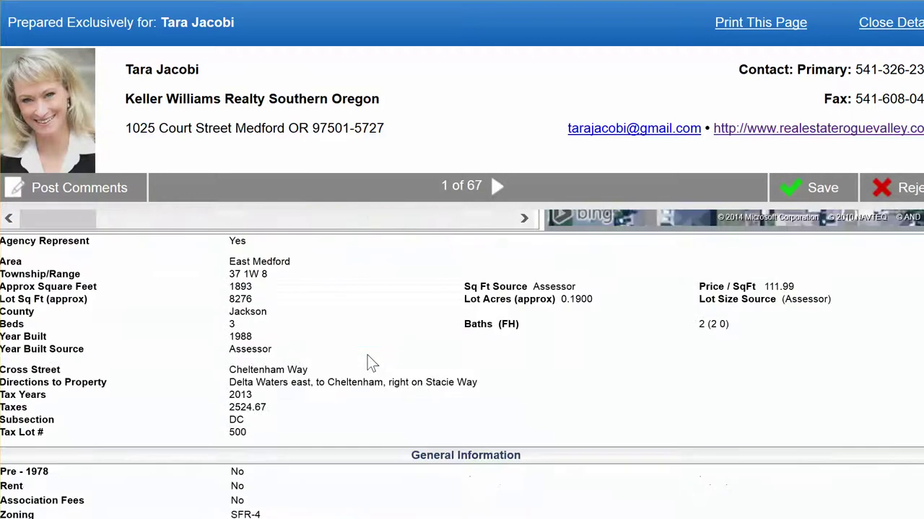
{"action": "scroll", "coordinate": [367, 357], "scroll_direction": "down", "scroll_amount": 3}
{"action": "scroll", "coordinate": [367, 355], "scroll_direction": "down", "scroll_amount": 10}
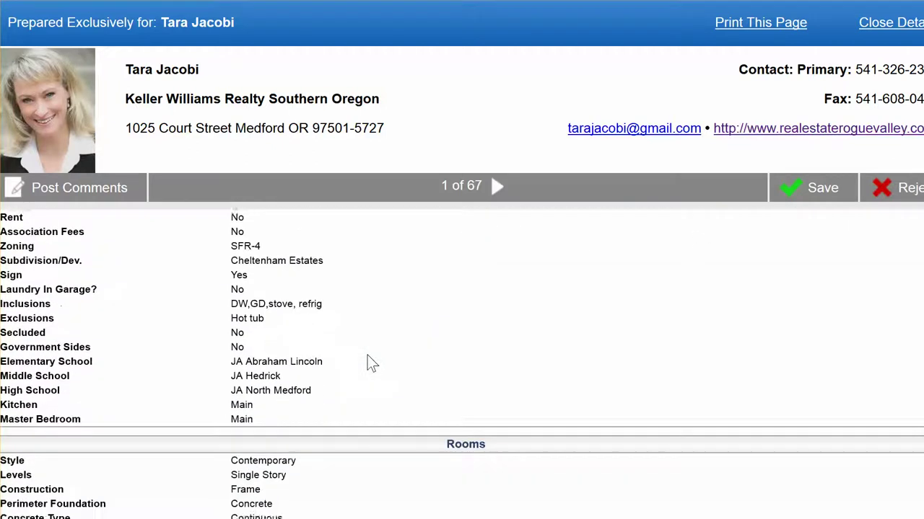
{"action": "scroll", "coordinate": [368, 355], "scroll_direction": "down", "scroll_amount": 2}
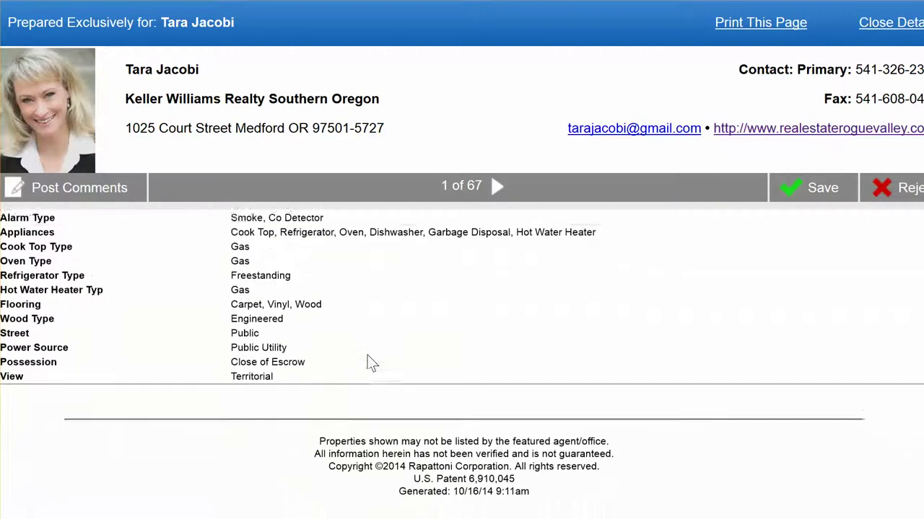
{"action": "scroll", "coordinate": [367, 355], "scroll_direction": "up", "scroll_amount": 15}
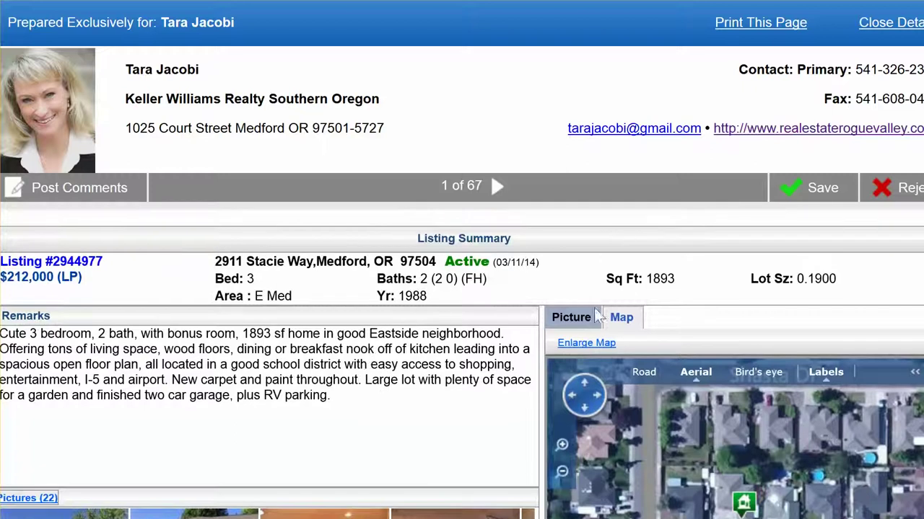
{"action": "left_click", "coordinate": [571, 318]}
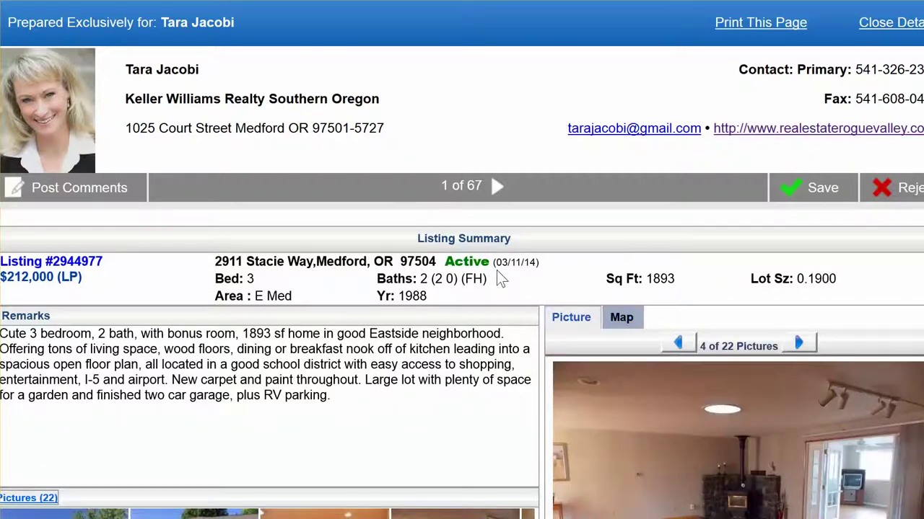
{"action": "scroll", "coordinate": [325, 322], "scroll_direction": "down", "scroll_amount": 4}
{"action": "scroll", "coordinate": [317, 321], "scroll_direction": "down", "scroll_amount": 2}
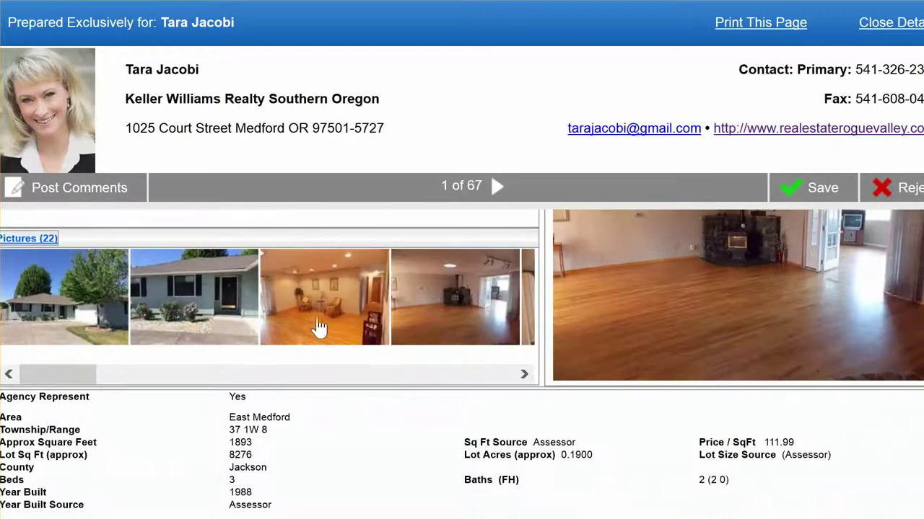
{"action": "scroll", "coordinate": [321, 339], "scroll_direction": "up", "scroll_amount": 5}
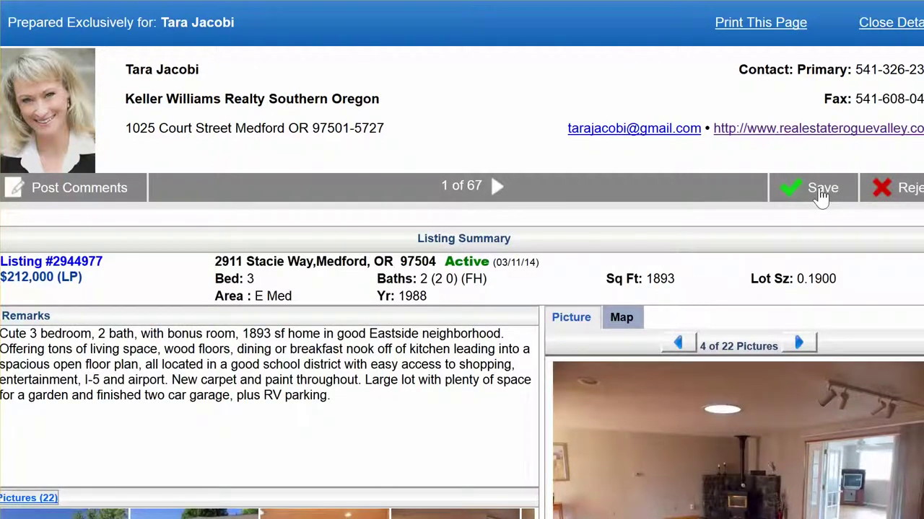
{"action": "left_click", "coordinate": [79, 189]}
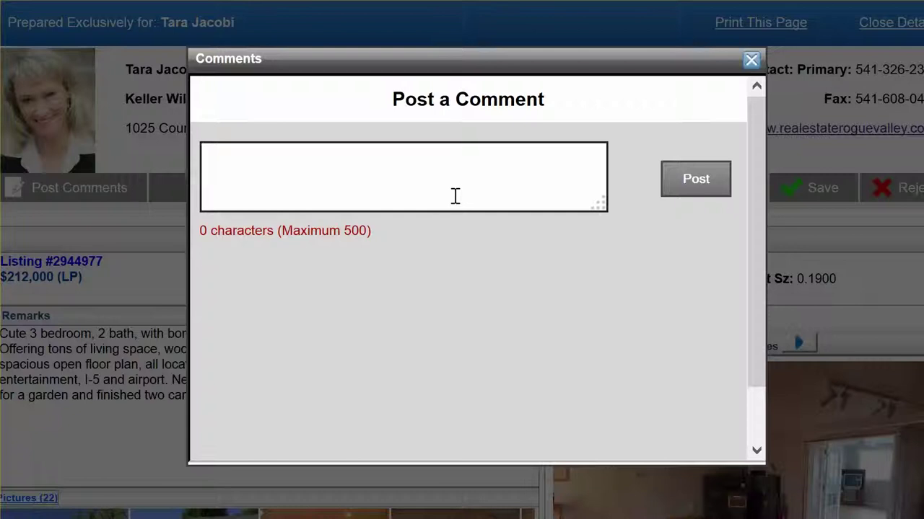
{"action": "type", "text": "Is this short "}
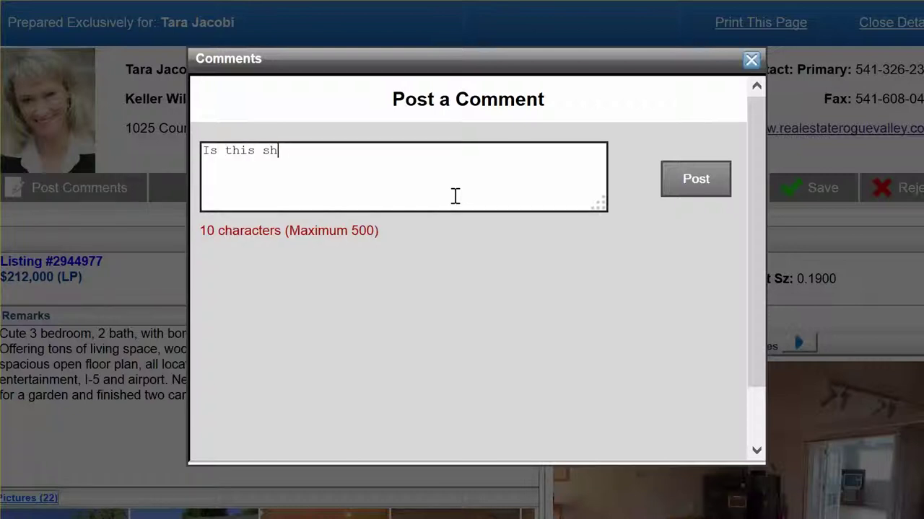
{"action": "type", "text": "sale"}
{"action": "left_click", "coordinate": [686, 180]}
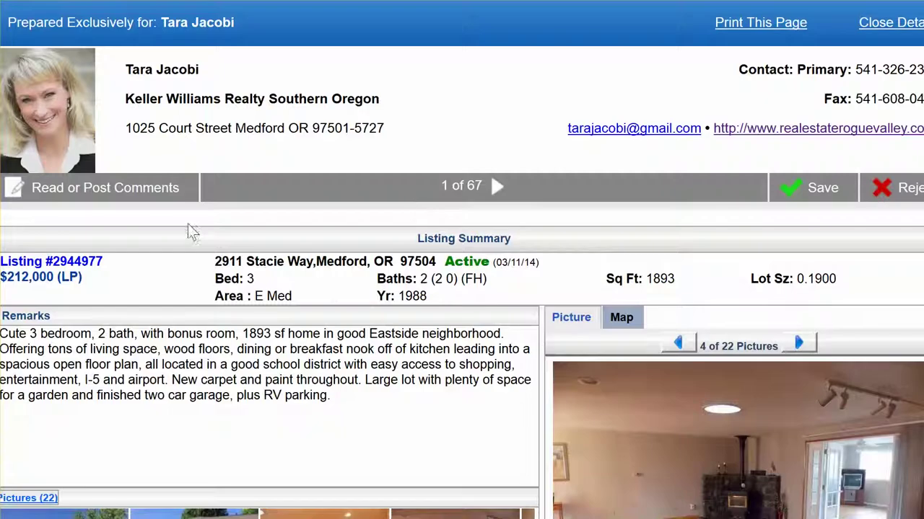
{"action": "scroll", "coordinate": [381, 313], "scroll_direction": "down", "scroll_amount": 9}
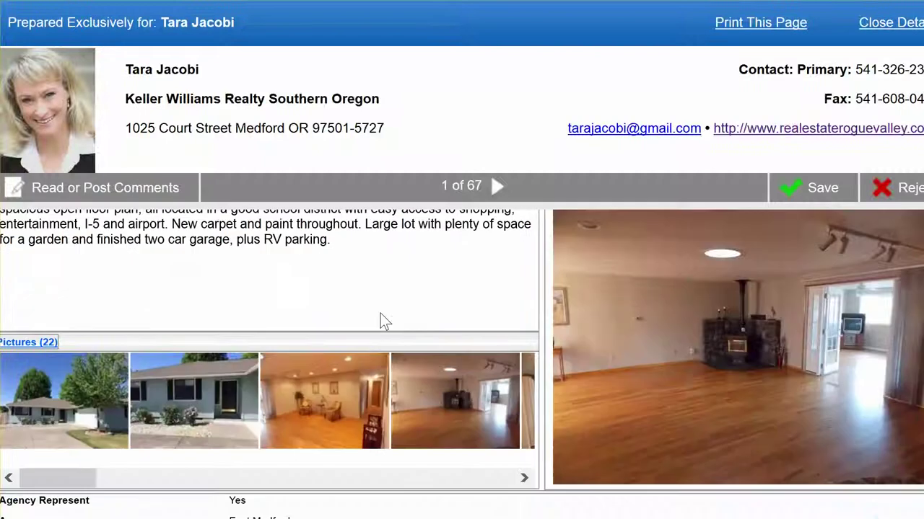
{"action": "scroll", "coordinate": [381, 313], "scroll_direction": "up", "scroll_amount": 10}
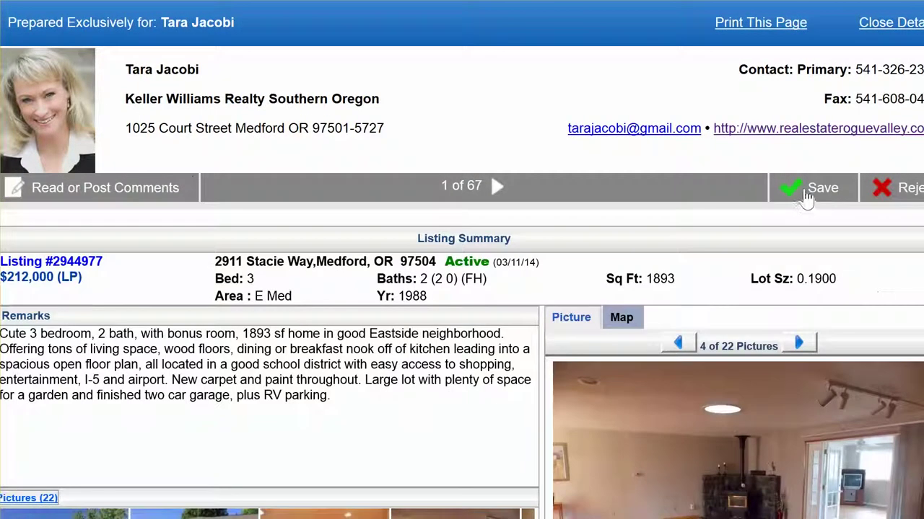
{"action": "left_click", "coordinate": [806, 197]}
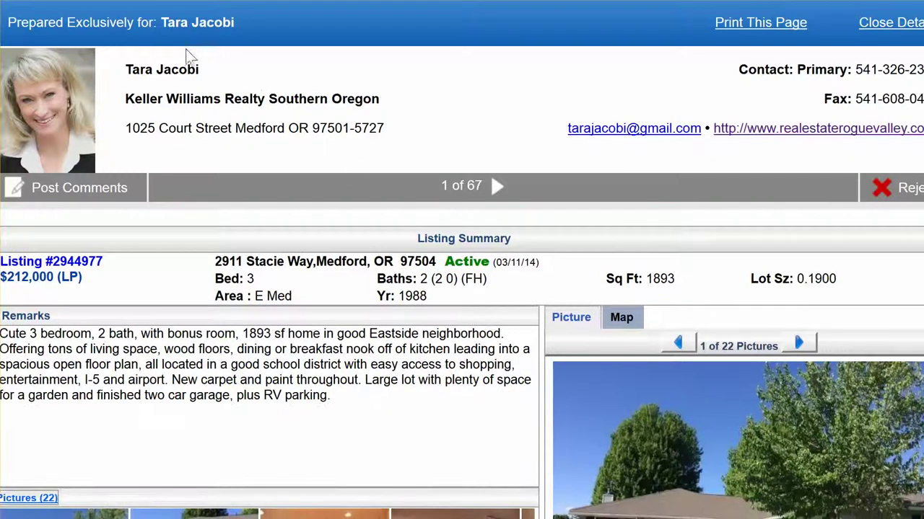
{"action": "left_click", "coordinate": [892, 26]}
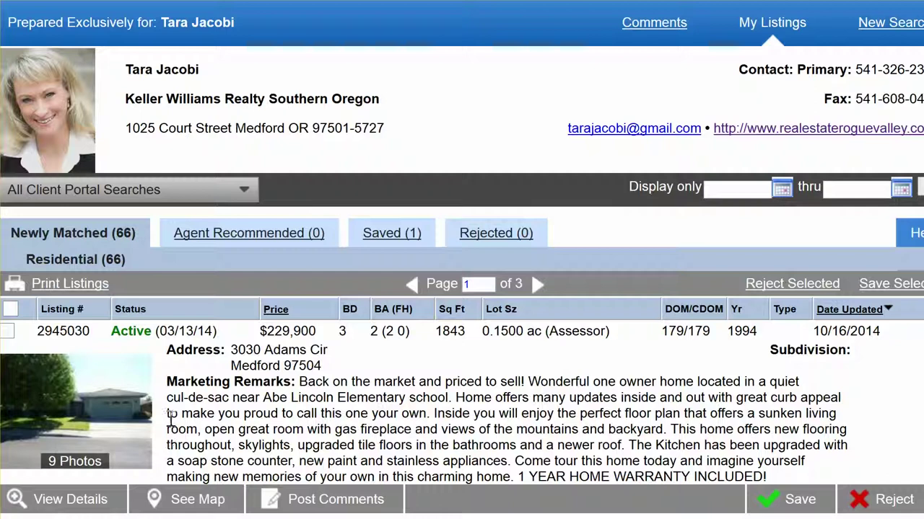
{"action": "scroll", "coordinate": [93, 325], "scroll_direction": "down", "scroll_amount": 3}
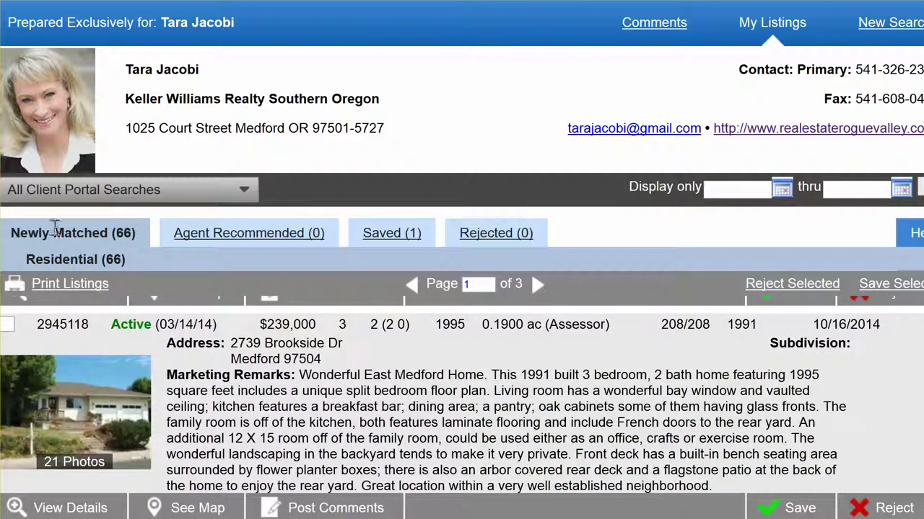
{"action": "left_click", "coordinate": [390, 234]}
{"action": "scroll", "coordinate": [412, 359], "scroll_direction": "down", "scroll_amount": 1}
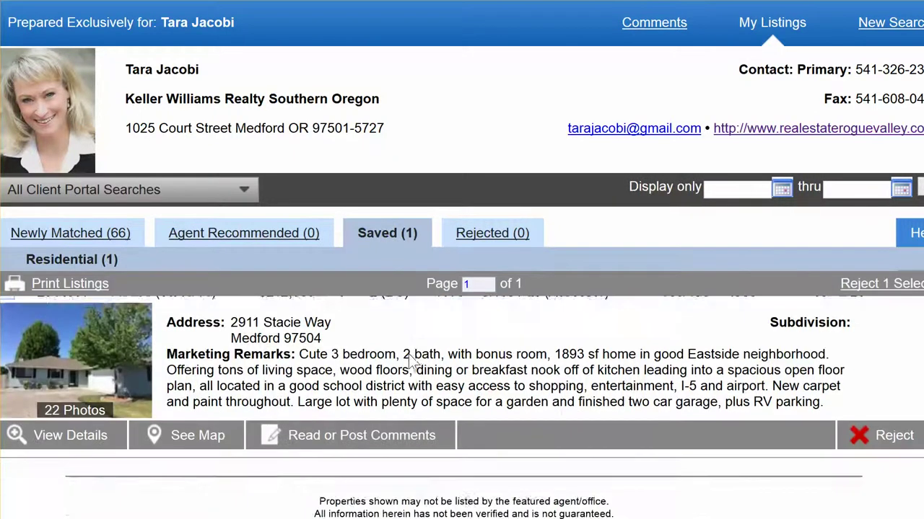
{"action": "scroll", "coordinate": [411, 358], "scroll_direction": "down", "scroll_amount": 1}
{"action": "scroll", "coordinate": [410, 357], "scroll_direction": "up", "scroll_amount": 2}
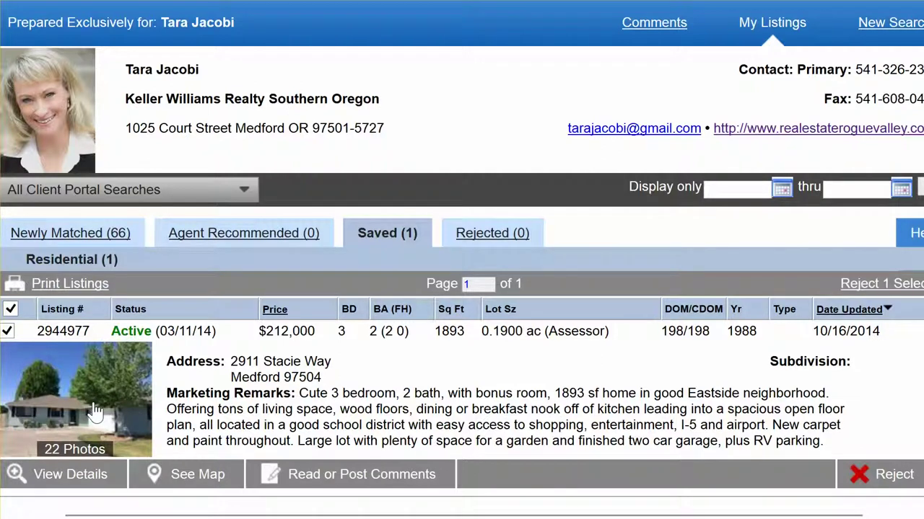
{"action": "left_click", "coordinate": [86, 235]}
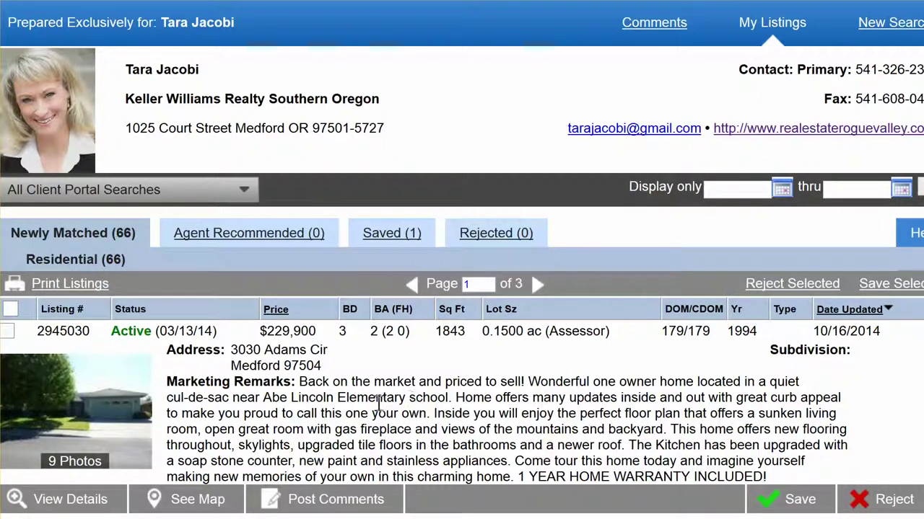
{"action": "scroll", "coordinate": [325, 410], "scroll_direction": "down", "scroll_amount": 1}
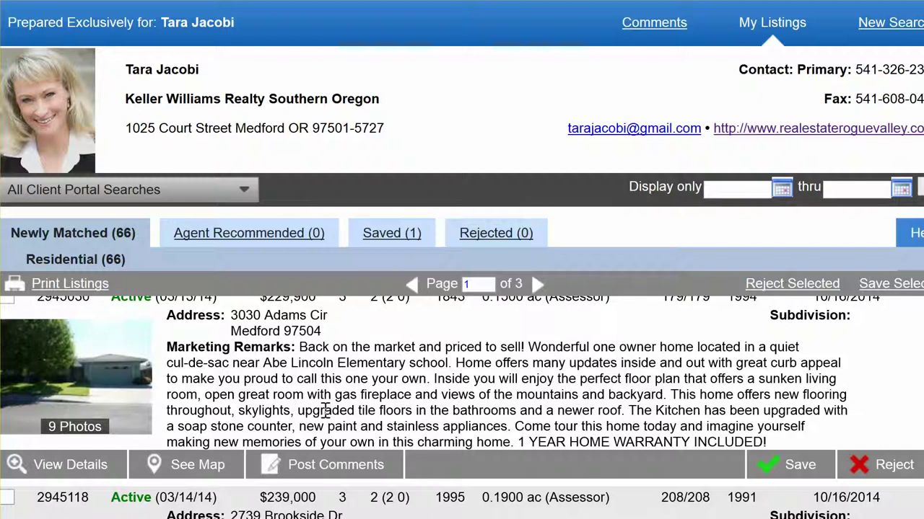
{"action": "scroll", "coordinate": [326, 410], "scroll_direction": "down", "scroll_amount": 5}
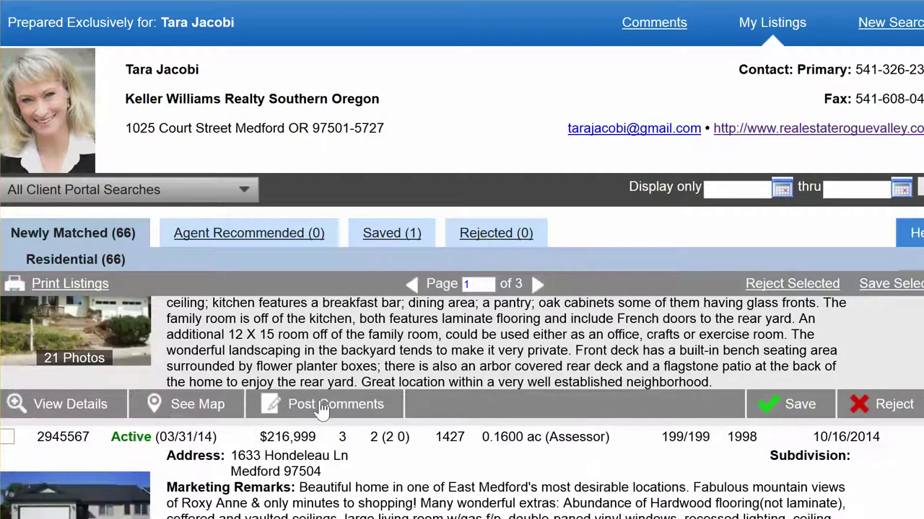
{"action": "scroll", "coordinate": [322, 410], "scroll_direction": "down", "scroll_amount": 5}
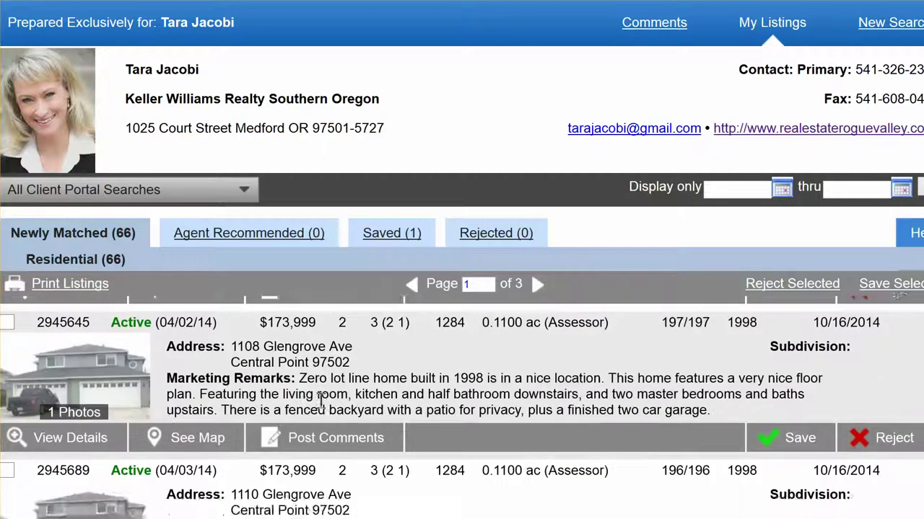
{"action": "scroll", "coordinate": [322, 410], "scroll_direction": "down", "scroll_amount": 1}
{"action": "scroll", "coordinate": [322, 410], "scroll_direction": "down", "scroll_amount": 2}
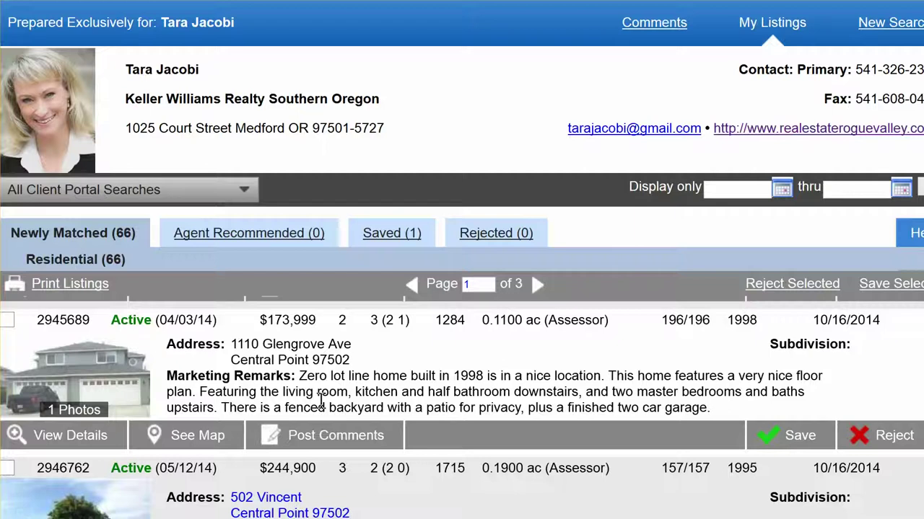
{"action": "scroll", "coordinate": [322, 403], "scroll_direction": "down", "scroll_amount": 3}
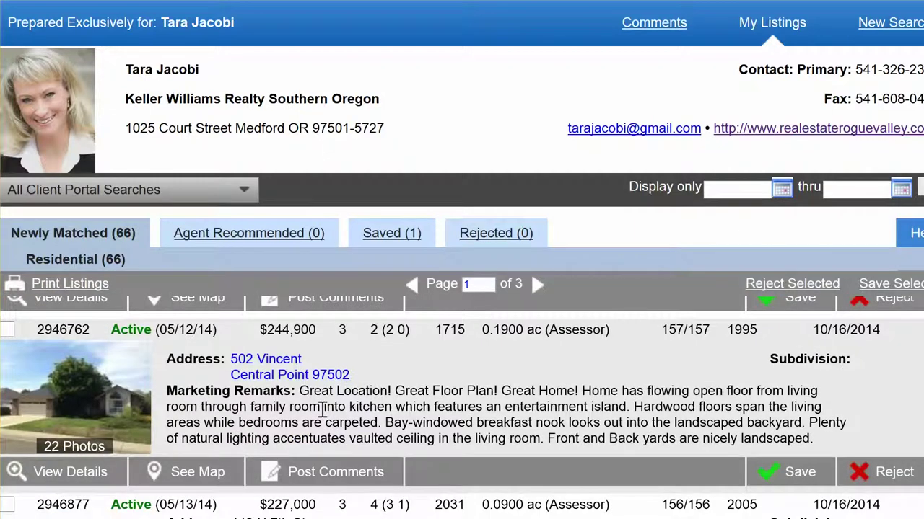
{"action": "scroll", "coordinate": [419, 396], "scroll_direction": "down", "scroll_amount": 3}
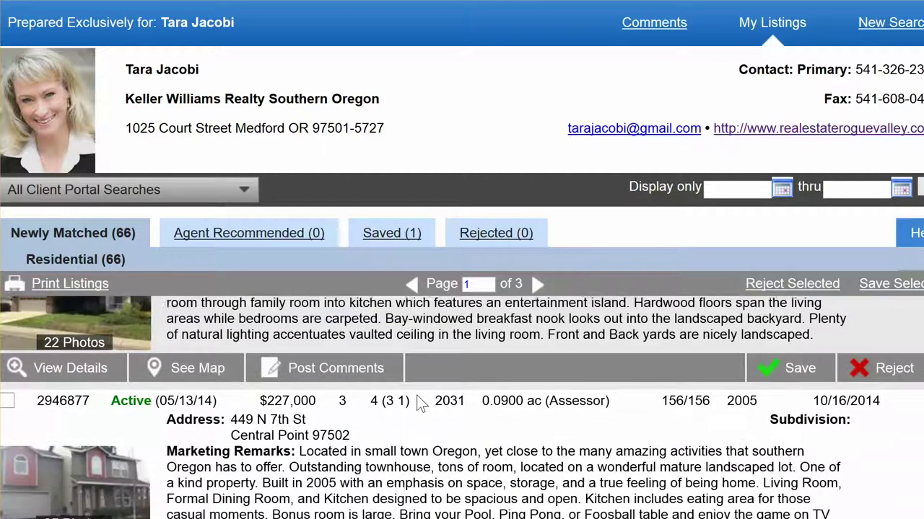
{"action": "scroll", "coordinate": [421, 404], "scroll_direction": "down", "scroll_amount": 1}
{"action": "scroll", "coordinate": [424, 393], "scroll_direction": "down", "scroll_amount": 5}
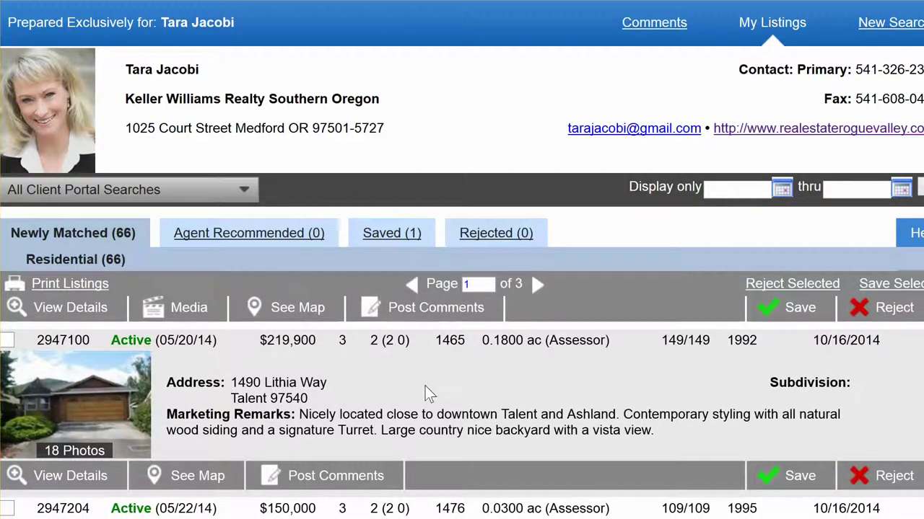
{"action": "scroll", "coordinate": [425, 386], "scroll_direction": "down", "scroll_amount": 8}
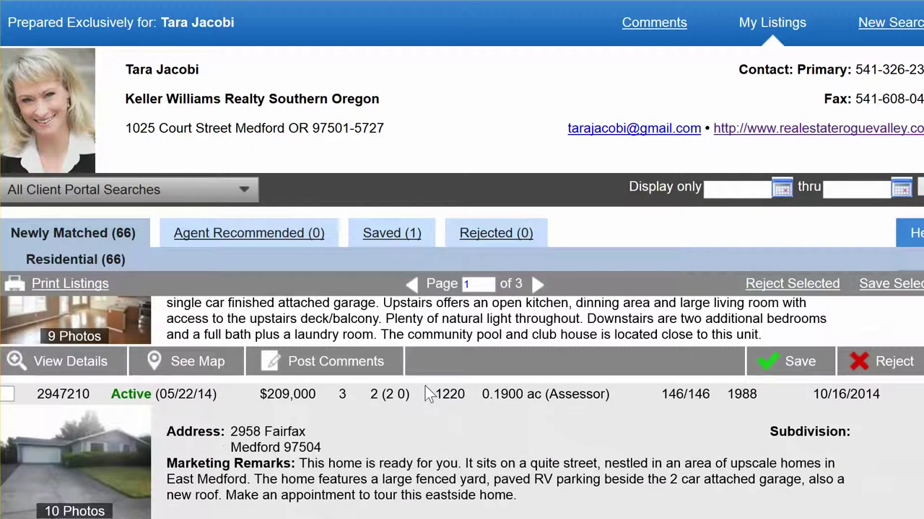
{"action": "scroll", "coordinate": [425, 386], "scroll_direction": "down", "scroll_amount": 4}
{"action": "scroll", "coordinate": [425, 393], "scroll_direction": "down", "scroll_amount": 2}
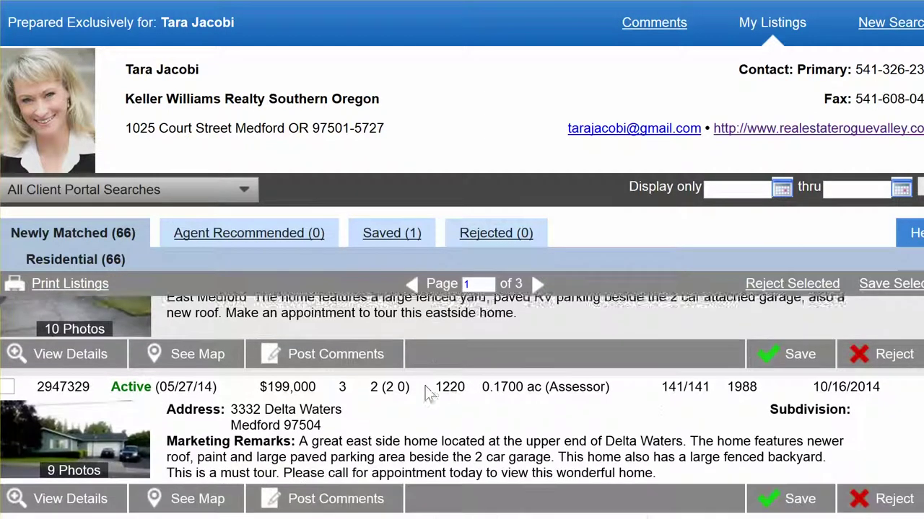
{"action": "scroll", "coordinate": [425, 393], "scroll_direction": "down", "scroll_amount": 15}
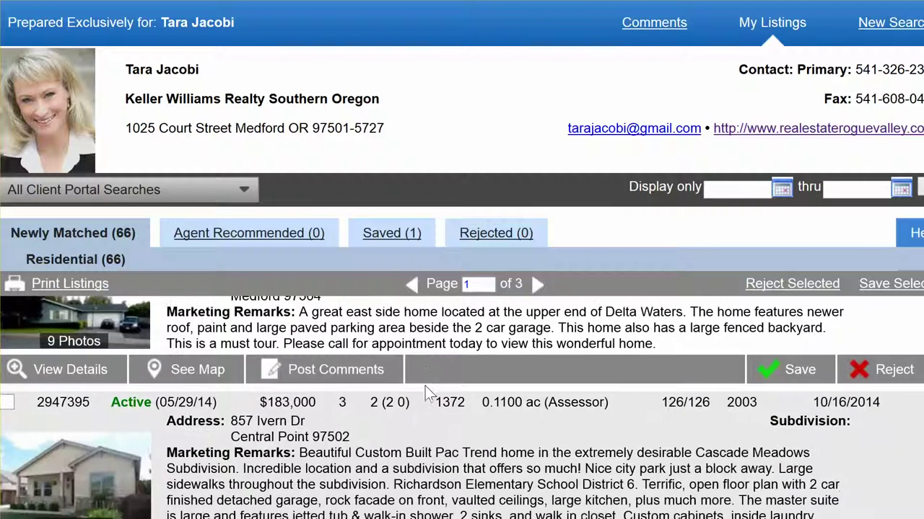
{"action": "scroll", "coordinate": [426, 390], "scroll_direction": "down", "scroll_amount": 12}
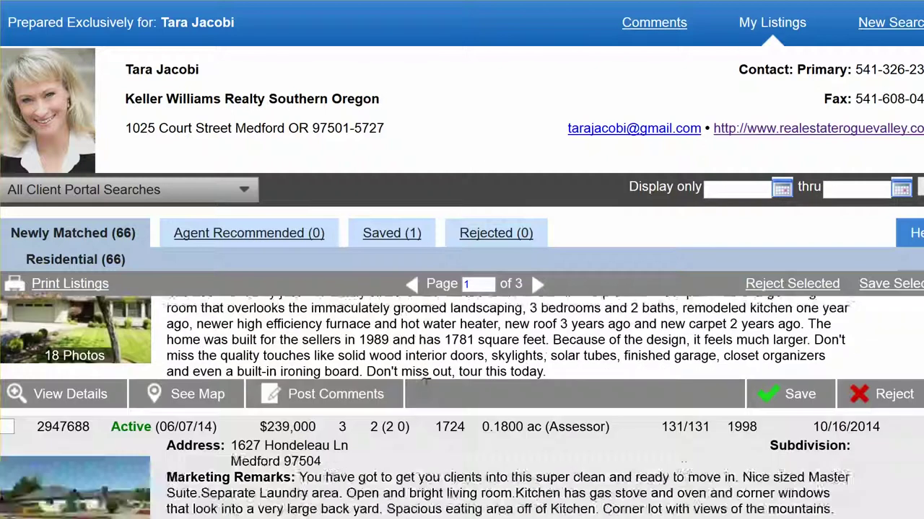
{"action": "scroll", "coordinate": [426, 393], "scroll_direction": "down", "scroll_amount": 1}
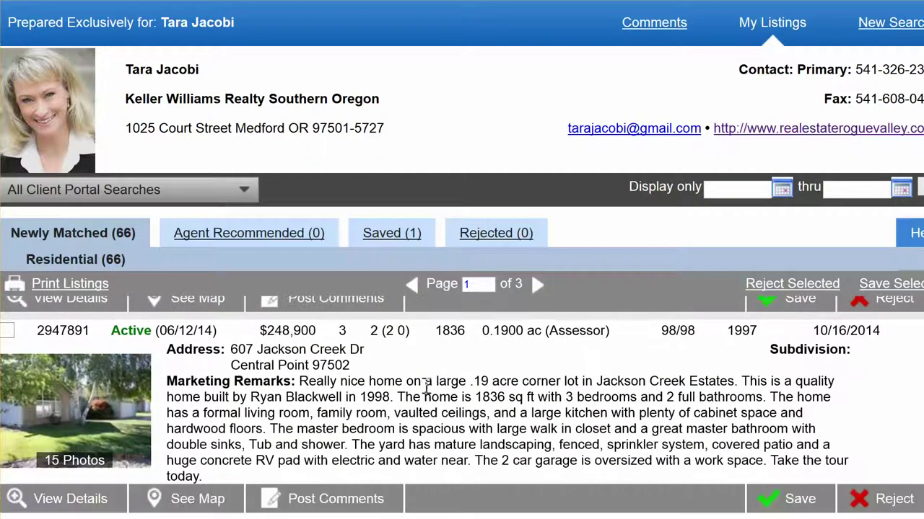
{"action": "scroll", "coordinate": [428, 386], "scroll_direction": "down", "scroll_amount": 10}
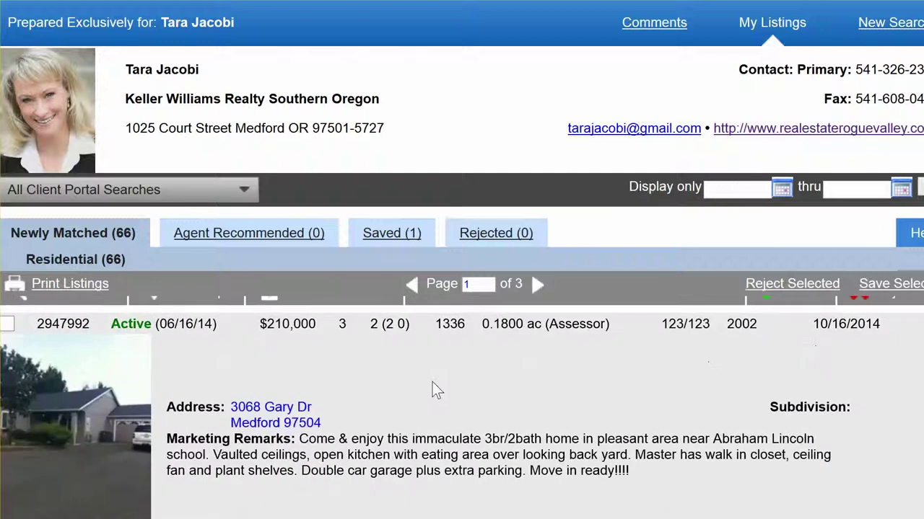
{"action": "scroll", "coordinate": [432, 383], "scroll_direction": "down", "scroll_amount": 10}
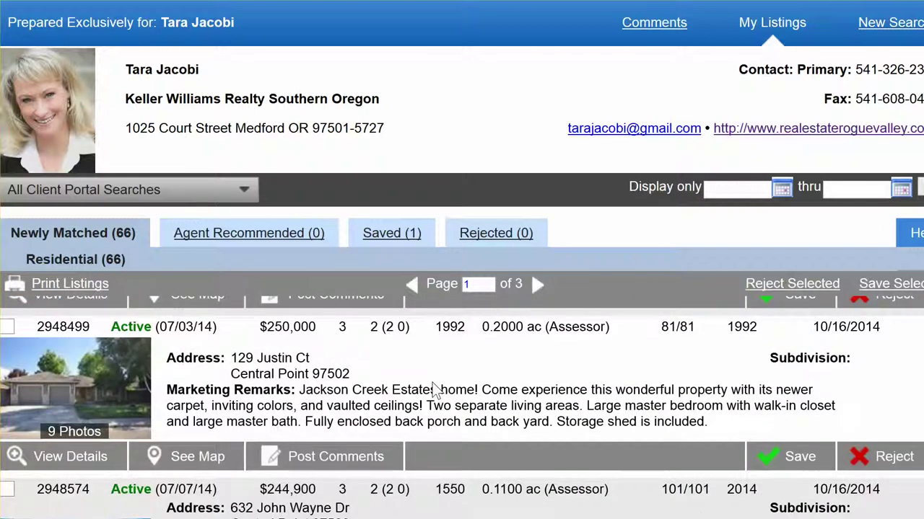
{"action": "scroll", "coordinate": [433, 388], "scroll_direction": "down", "scroll_amount": 4}
{"action": "scroll", "coordinate": [433, 389], "scroll_direction": "down", "scroll_amount": 6}
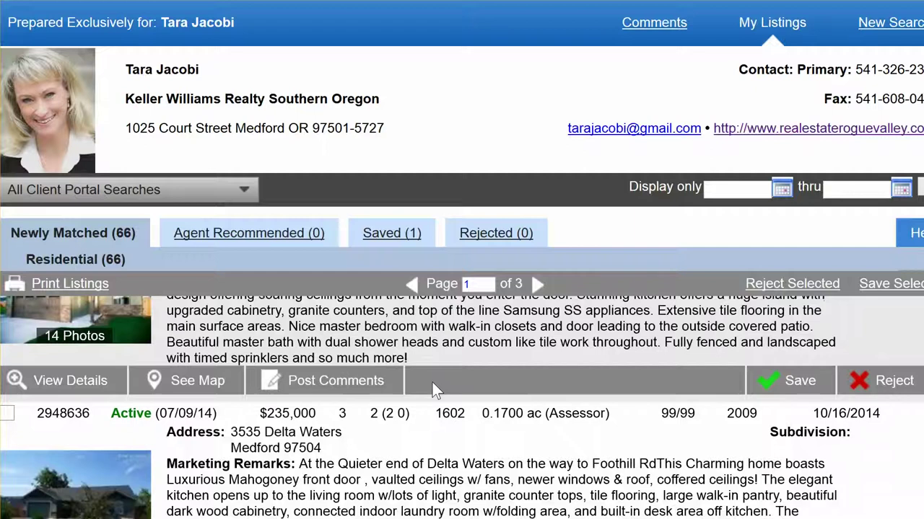
{"action": "scroll", "coordinate": [432, 382], "scroll_direction": "up", "scroll_amount": 18}
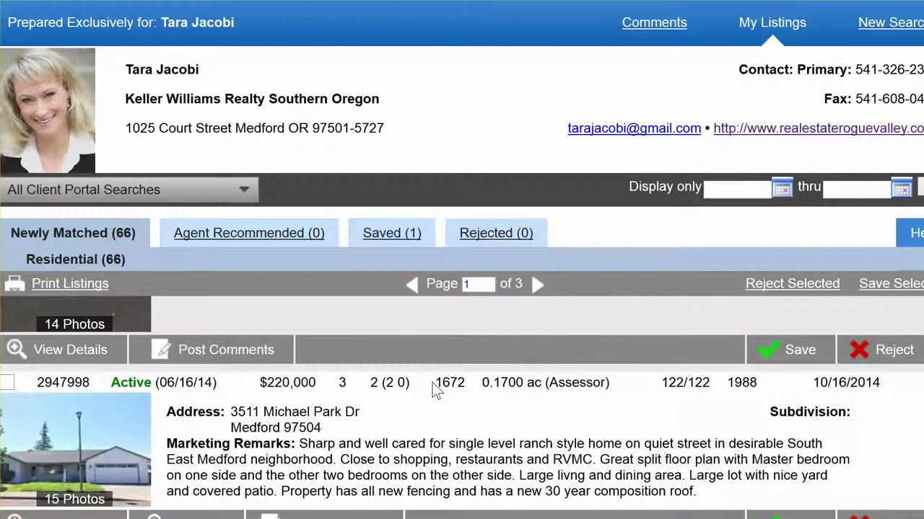